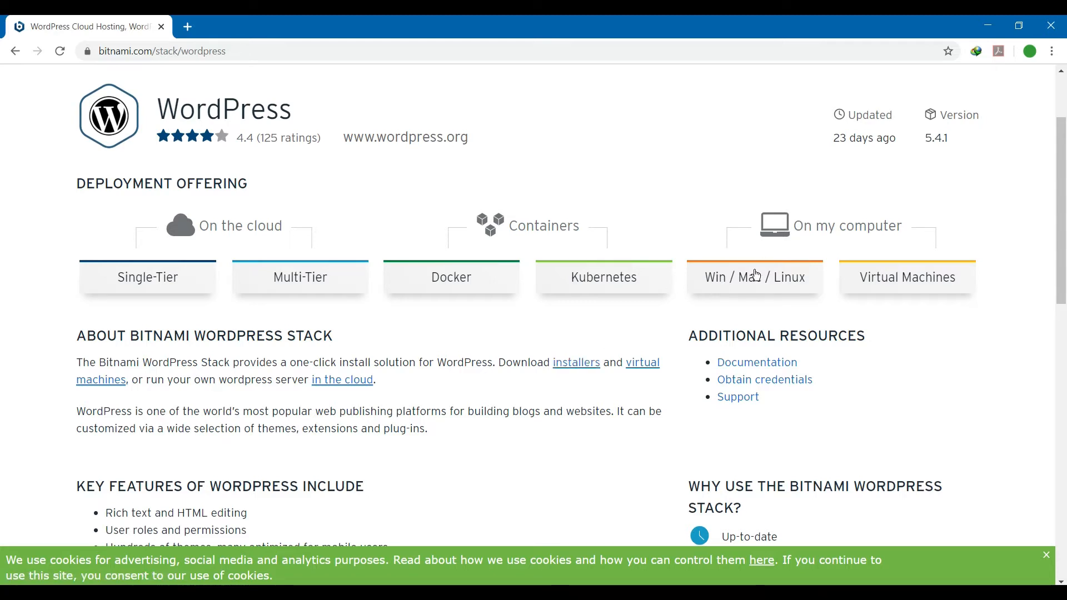
# Open the WordPress Stack Installers page for Win / Mac / Linux on bitnami.com.
pyautogui.click(745, 289)
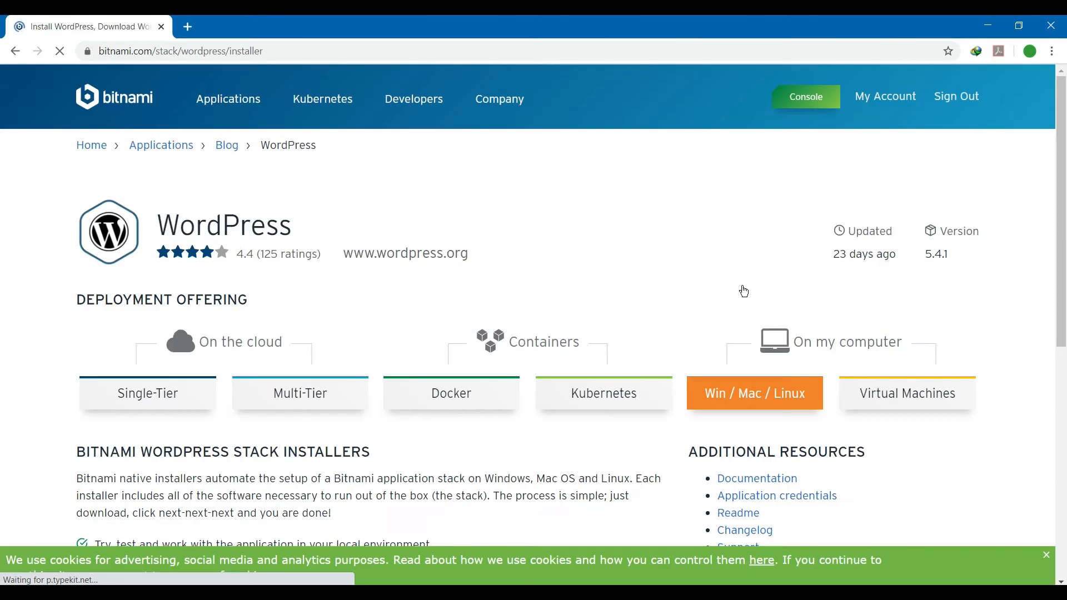
# Download bitnami-wordpress-5.4.1-0-windows-x64-installer.exe (200.16 MB) into Downloads\Programs.
pyautogui.scroll(-7, 512, 256)
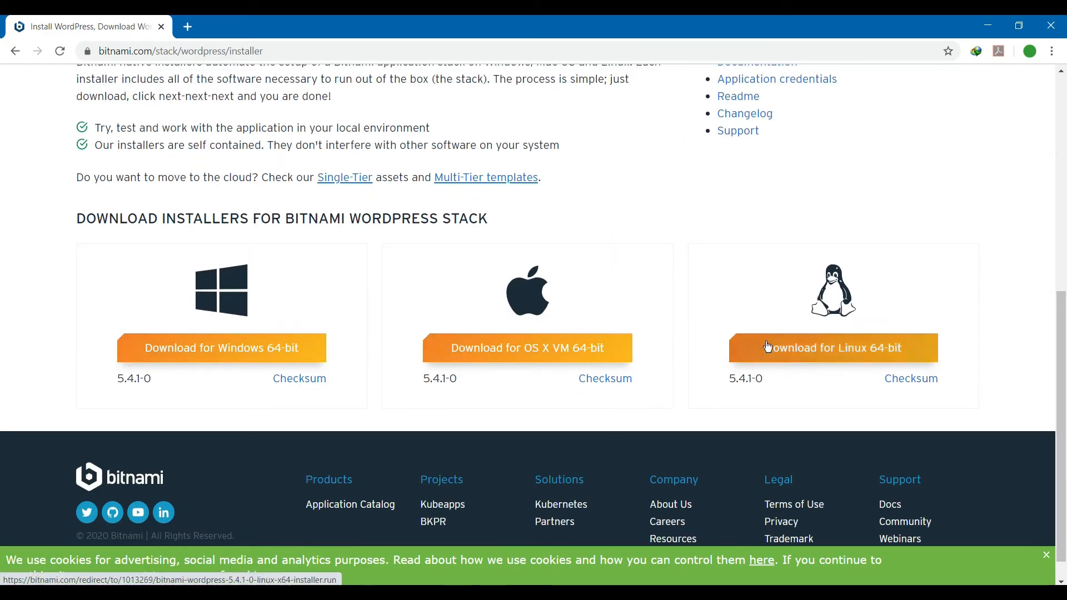
pyautogui.click(265, 354)
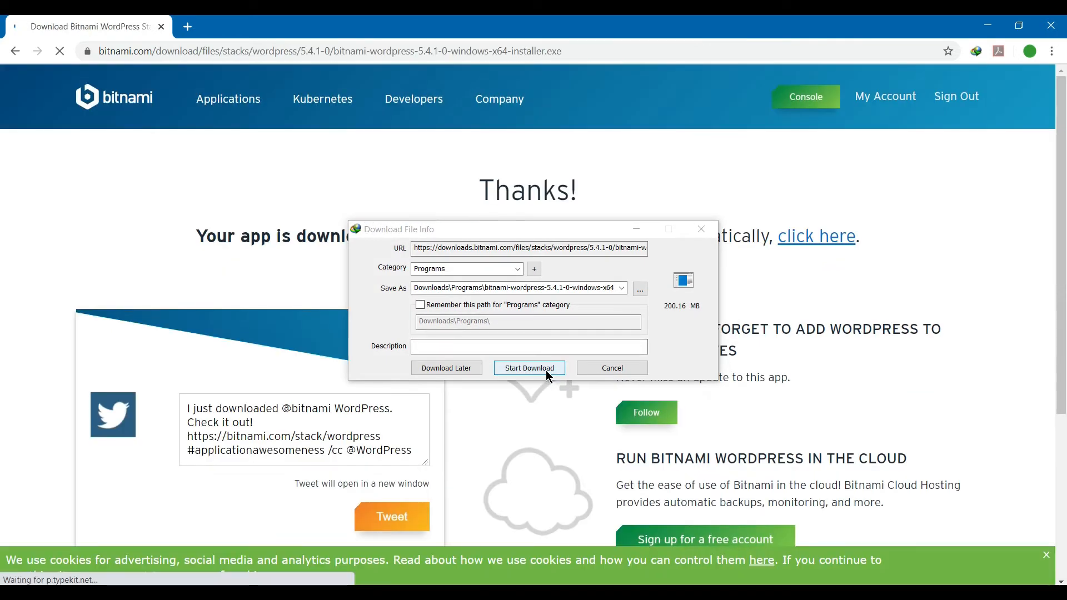
pyautogui.click(546, 371)
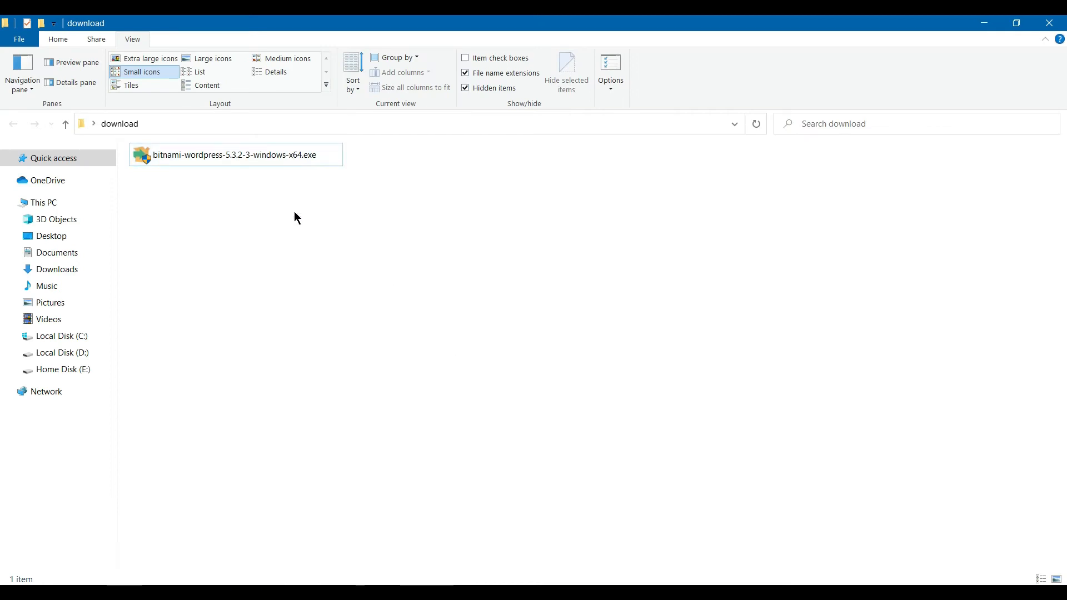
# Launch the installer in English, keeping WordPress, PhpMyAdmin and the C:\Bitnami2\wordpress-5.3.2-3 folder.
pyautogui.doubleClick(275, 160)
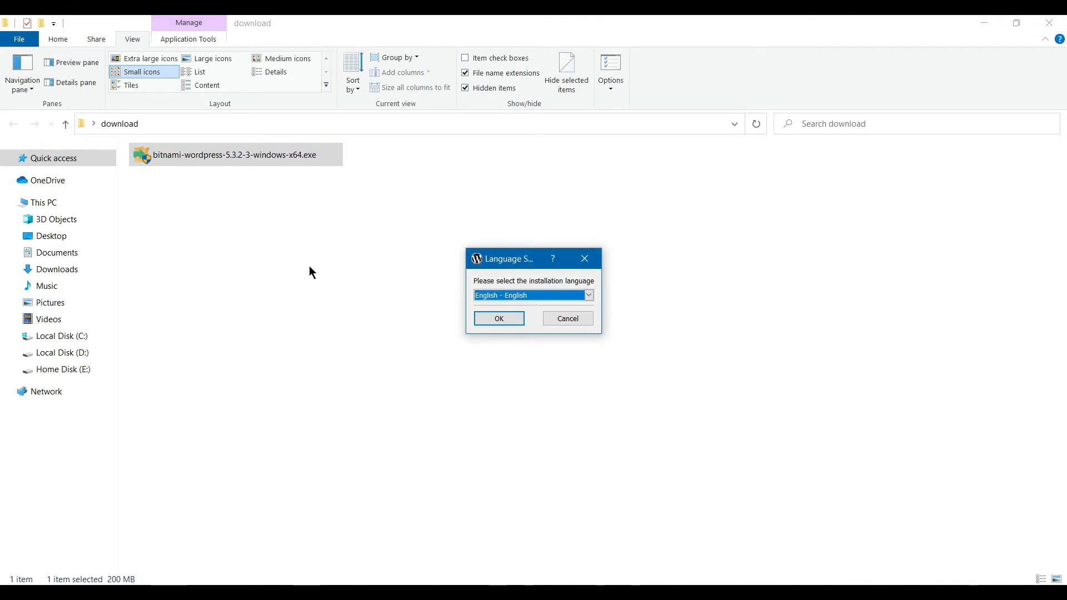
pyautogui.press('Return')
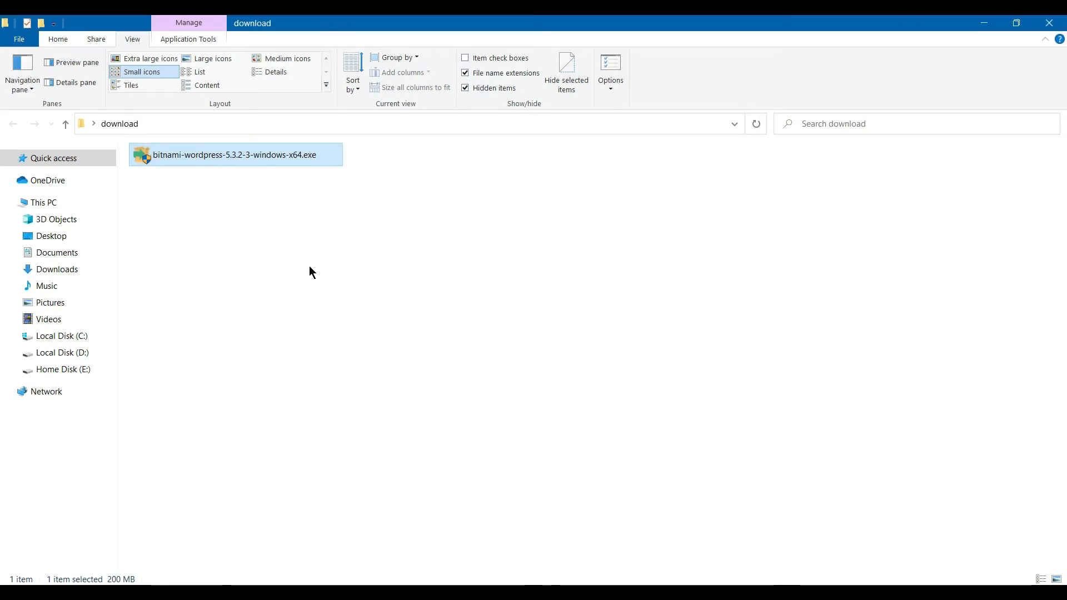
pyautogui.click(630, 441)
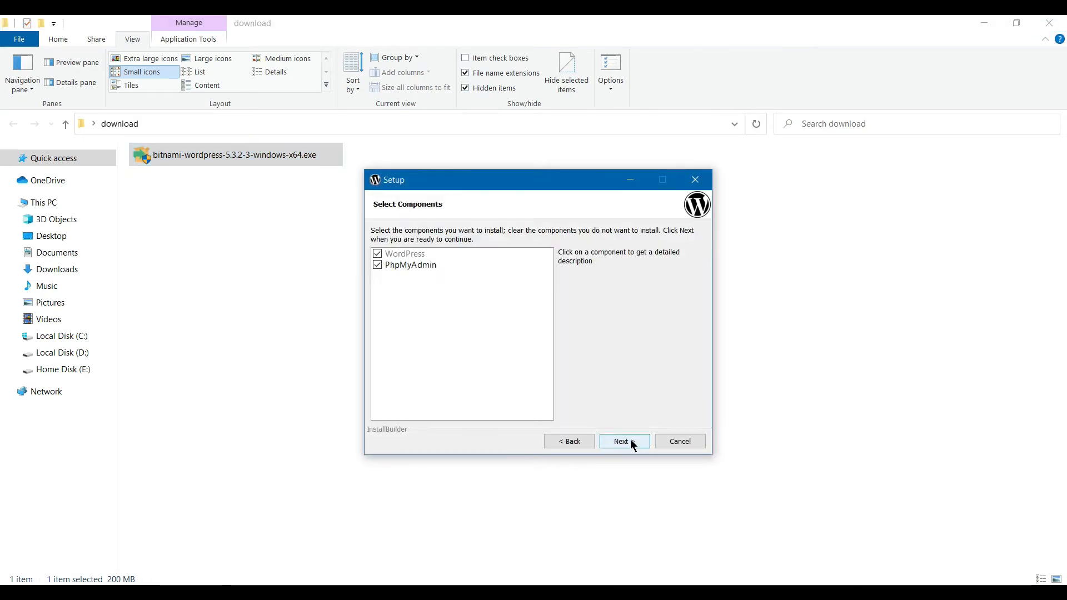
pyautogui.click(632, 443)
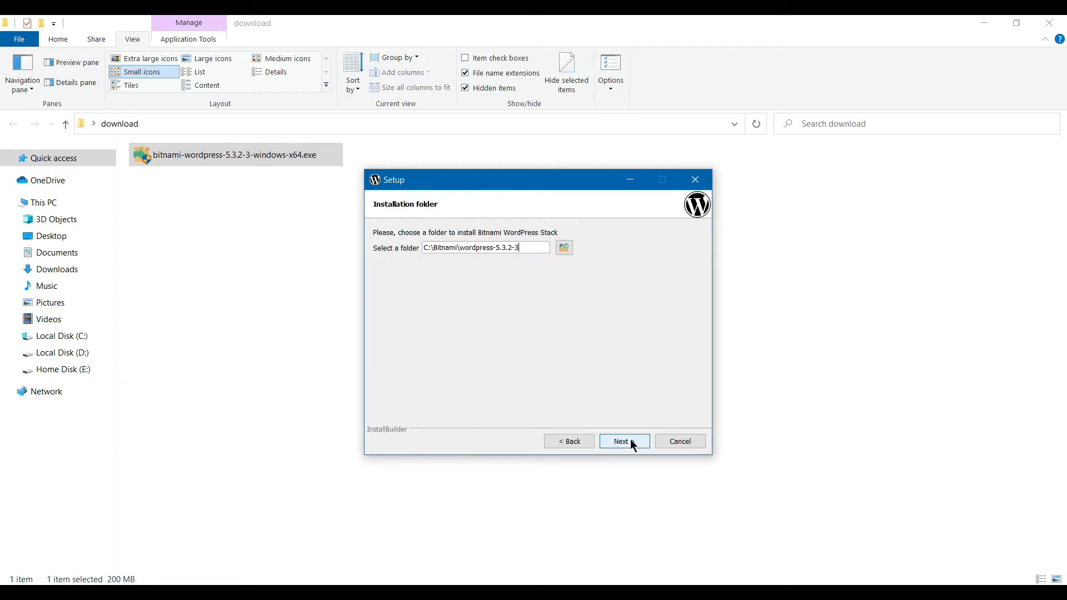
pyautogui.click(632, 445)
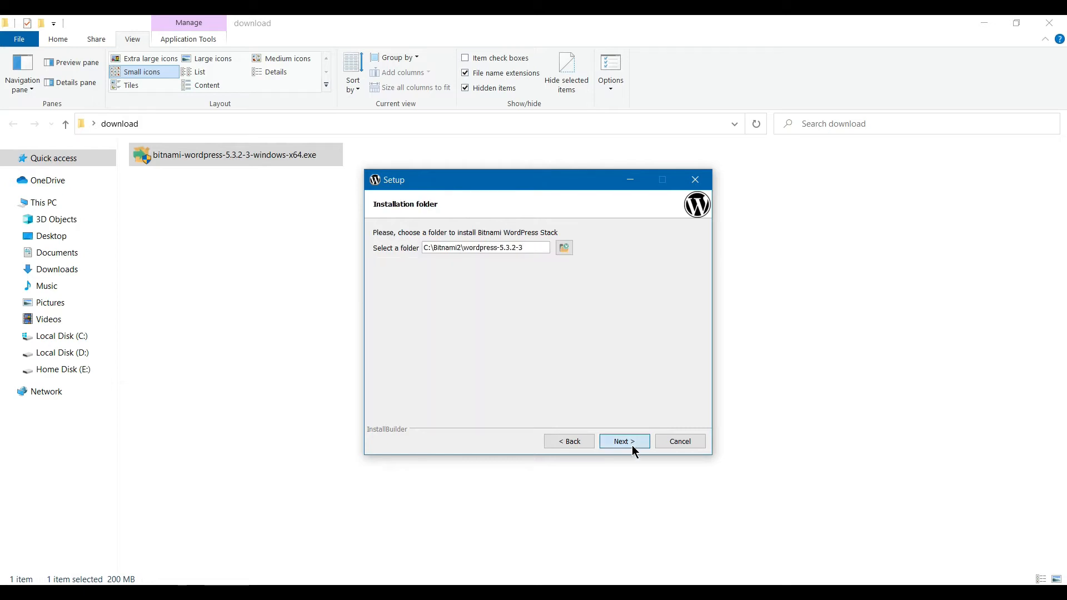
pyautogui.moveTo(530, 249); pyautogui.dragTo(434, 240)
# Enter the admin's real name, e-mail address, login and password, and confirm the account.
pyautogui.write('Info Quest')
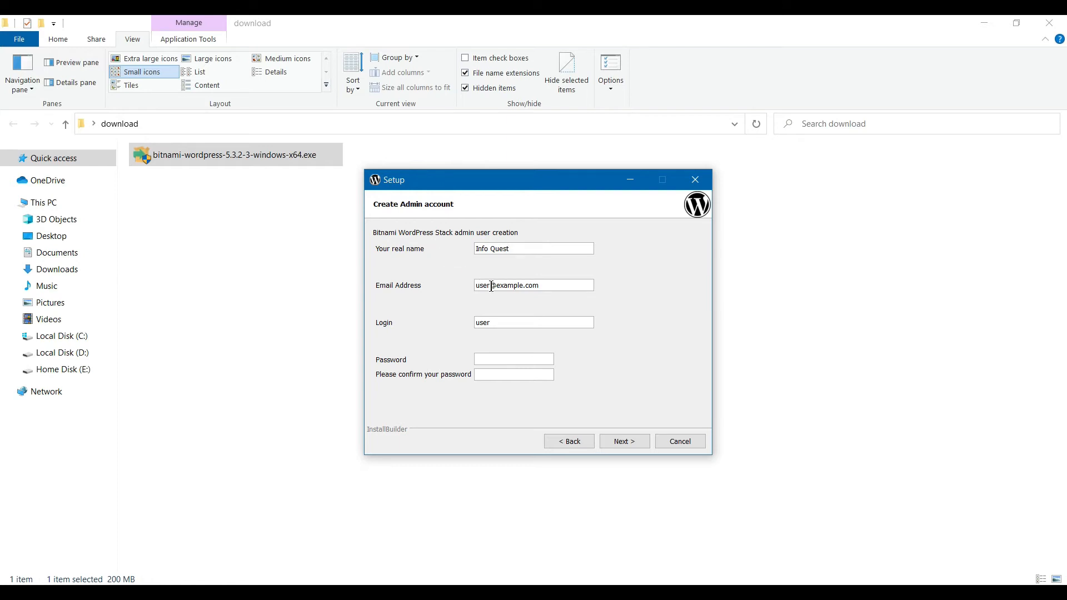
pyautogui.moveTo(491, 286); pyautogui.dragTo(430, 294)
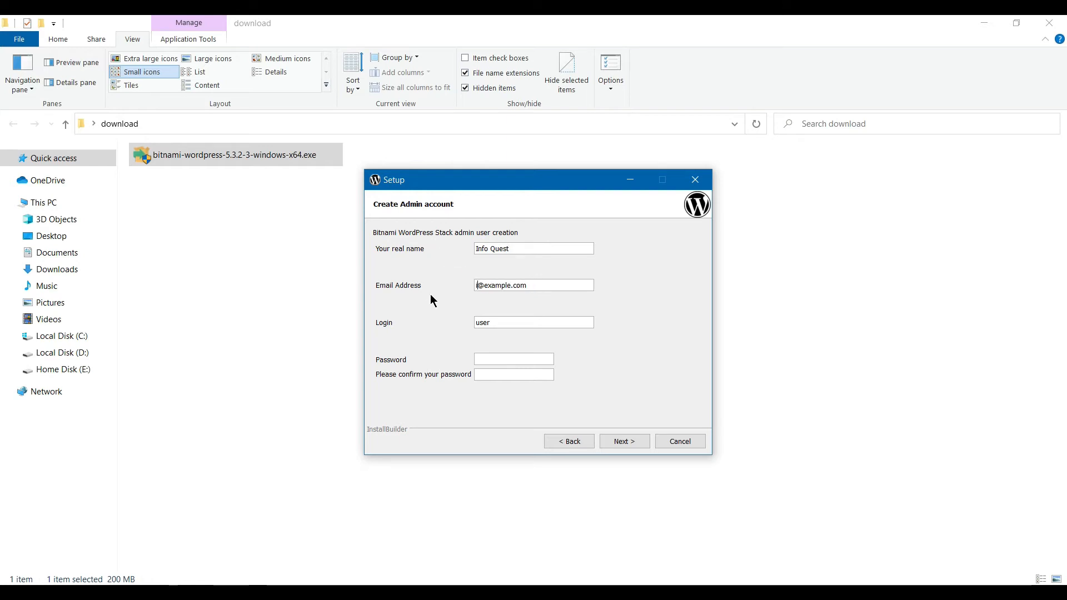
pyautogui.press('Tab')
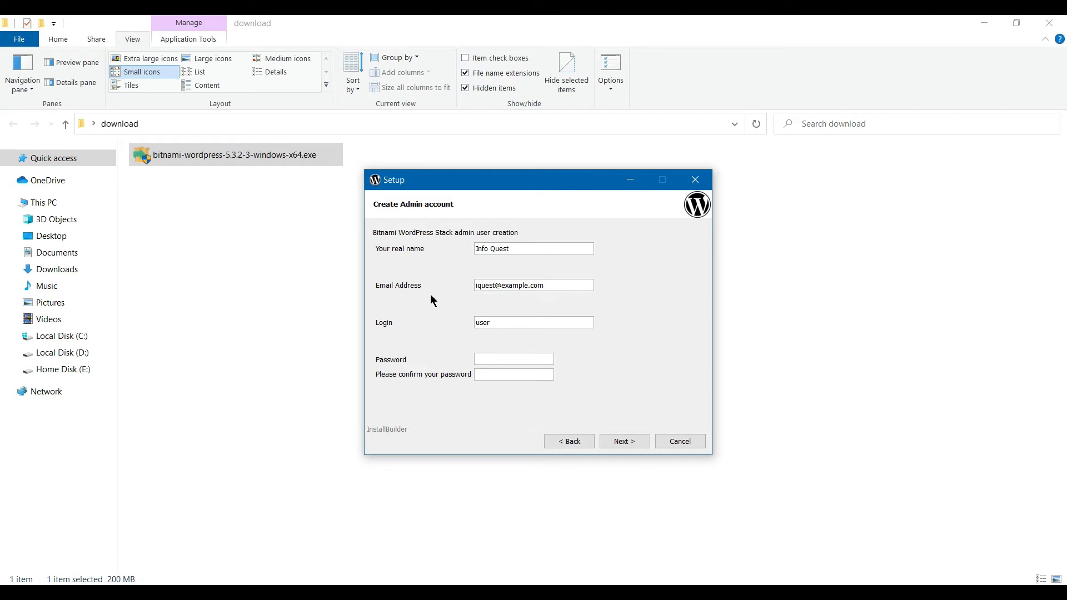
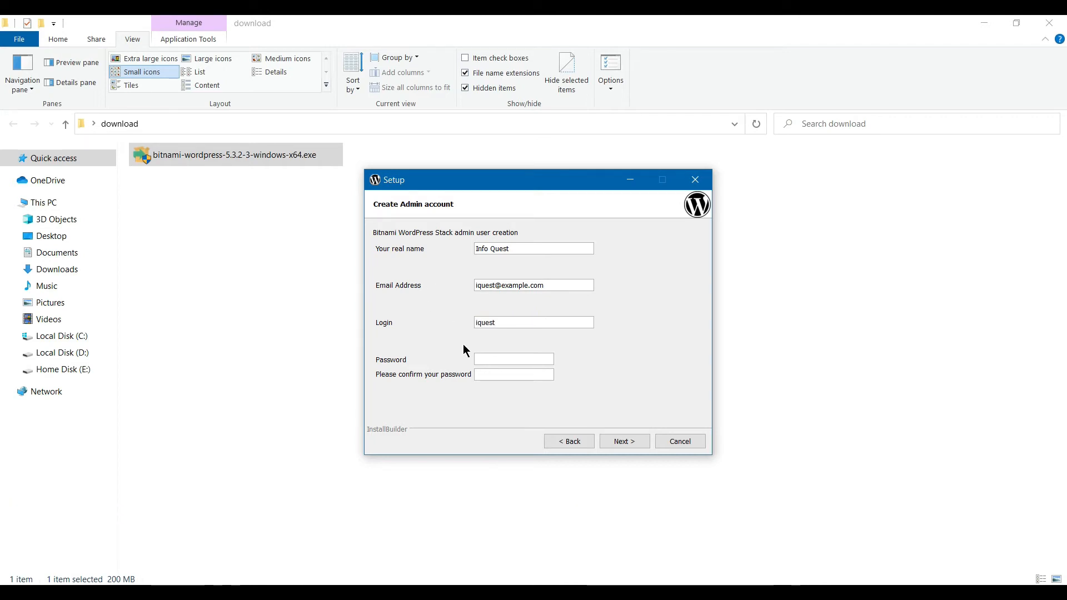
pyautogui.click(483, 358)
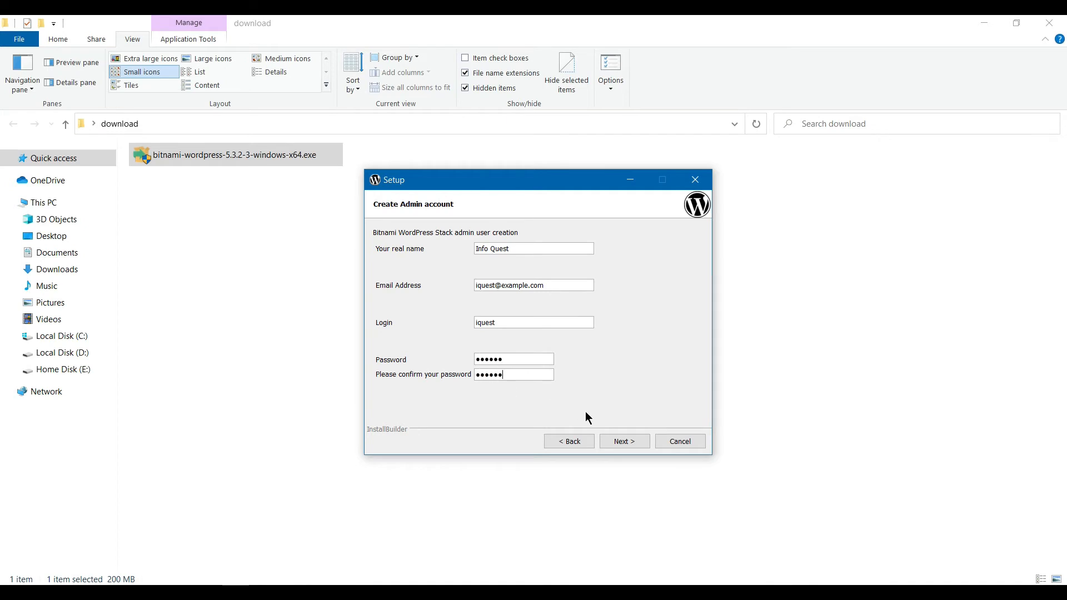
pyautogui.click(611, 441)
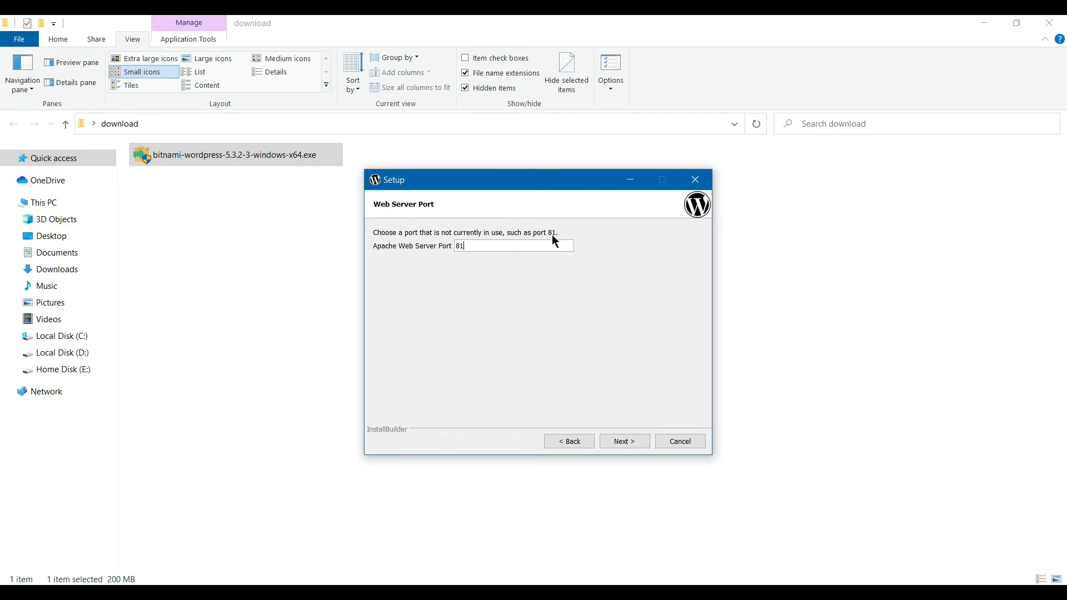
# Keep Apache port 81, MySQL port 3307 and the suggested blog name, and skip mail setup.
pyautogui.click(609, 446)
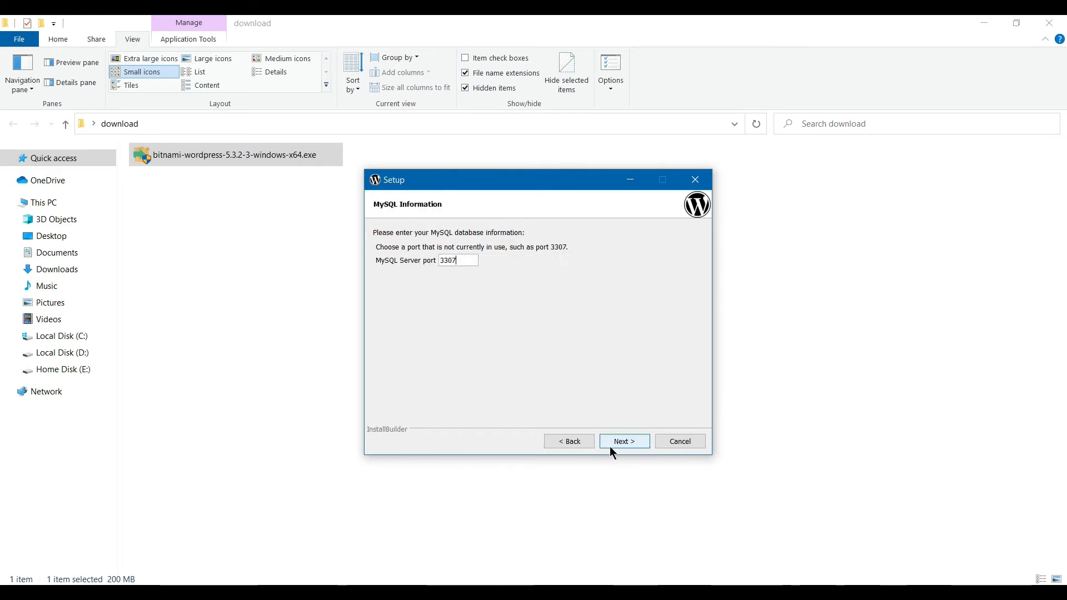
pyautogui.click(609, 446)
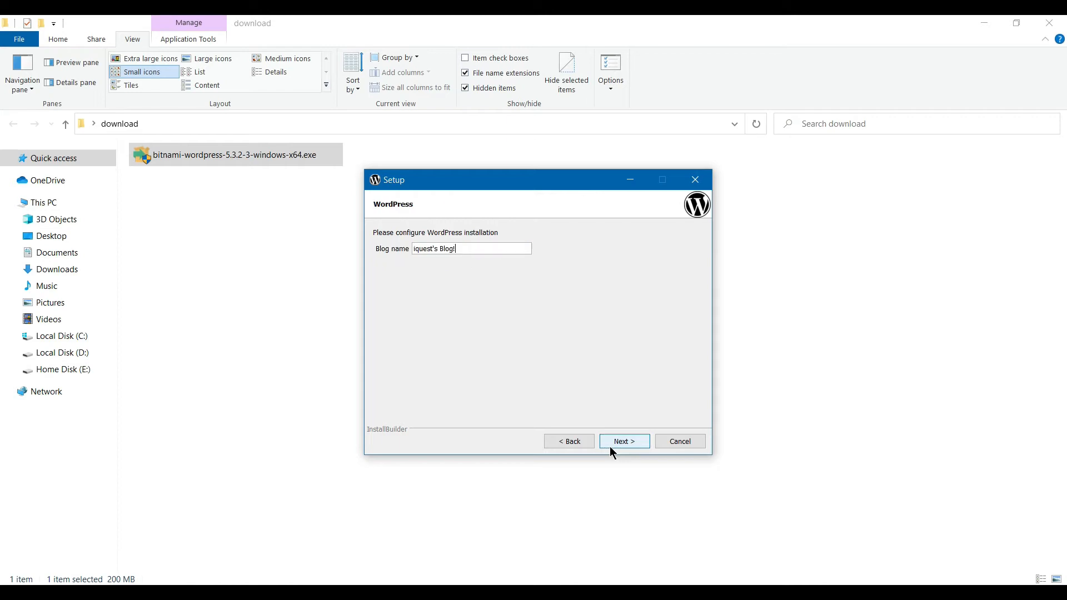
pyautogui.click(608, 445)
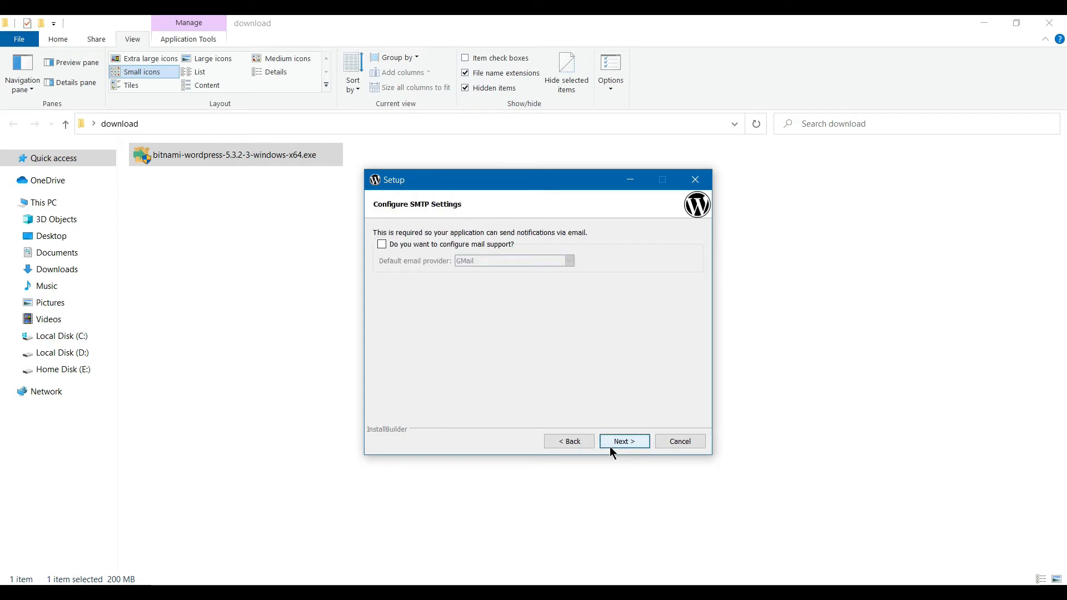
pyautogui.click(609, 447)
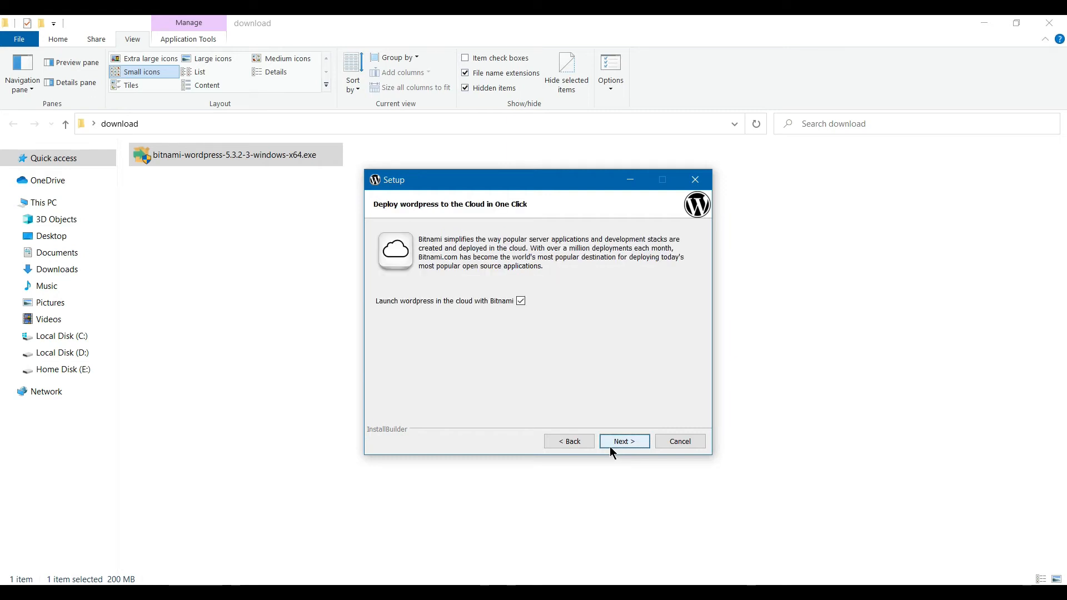
# Decline cloud deployment, install the WordPress stack and finish the wizard.
pyautogui.click(521, 302)
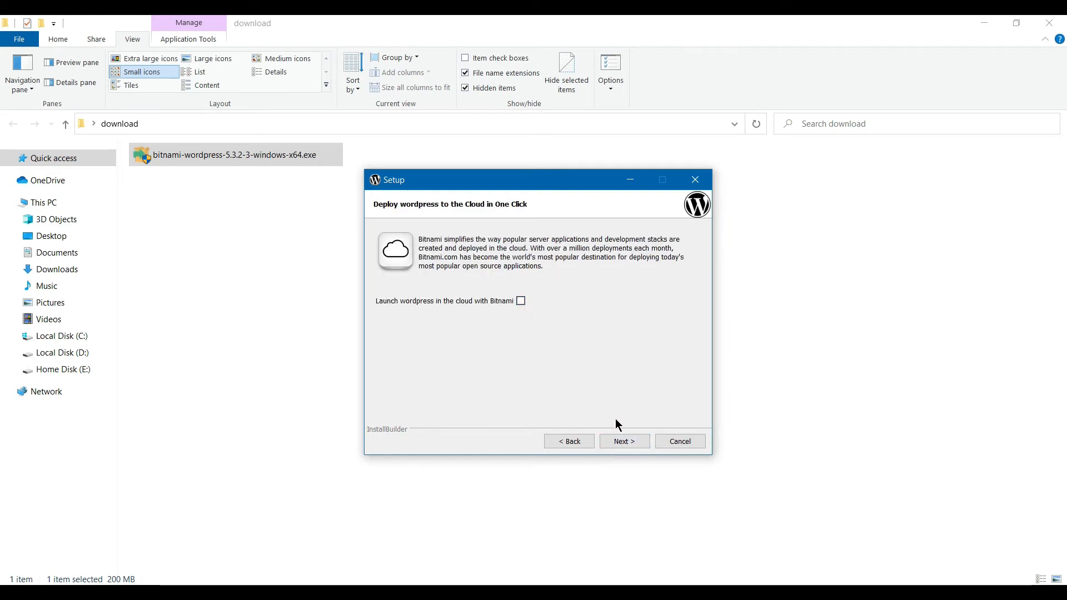
pyautogui.click(620, 443)
pyautogui.click(620, 444)
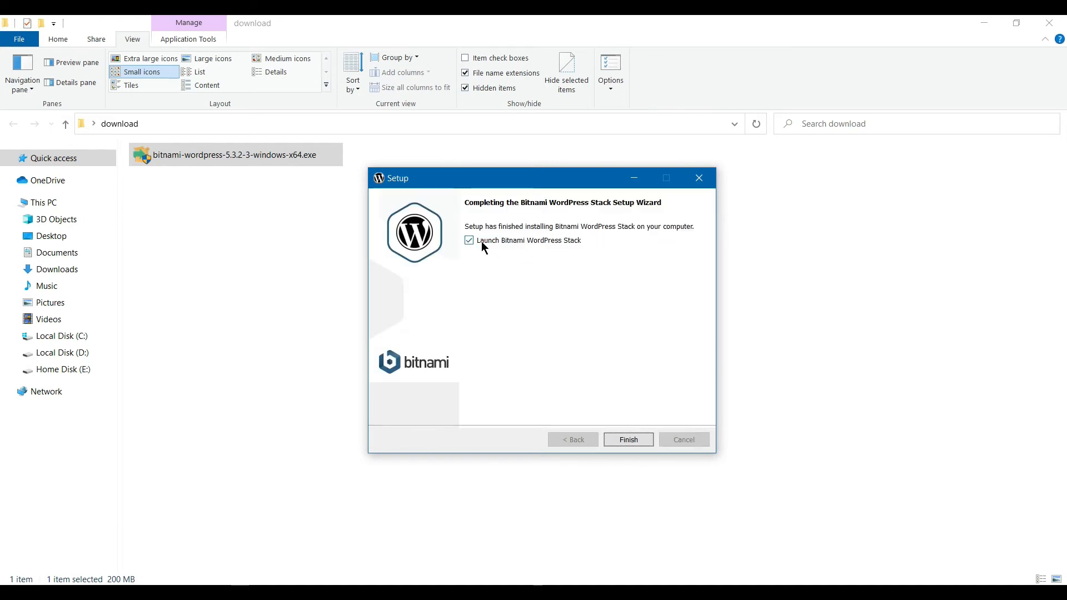
pyautogui.click(622, 439)
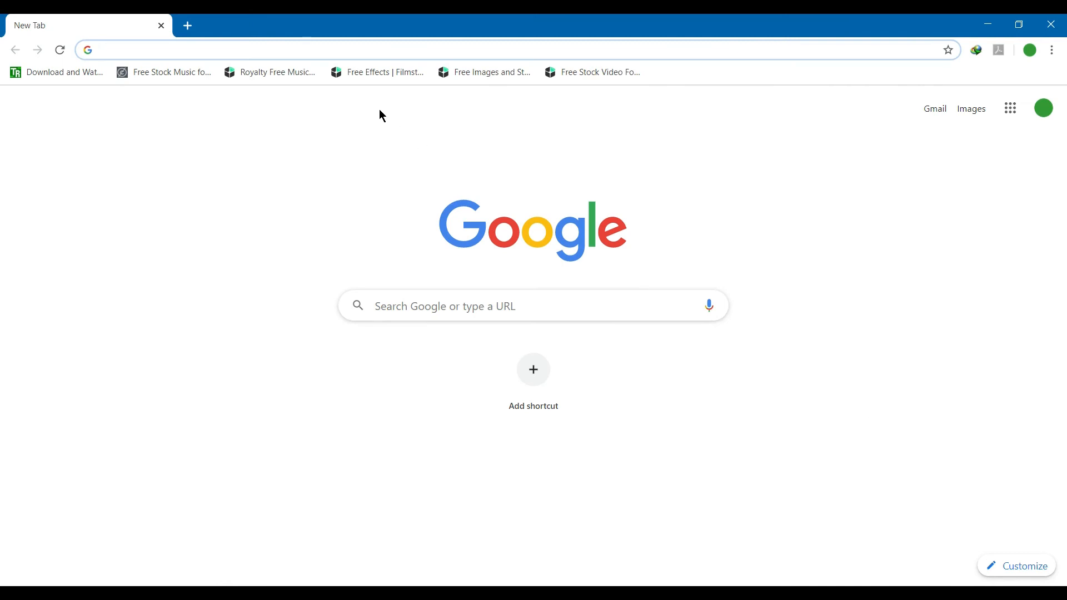
# Load localhost and follow Access WordPress to the blog at localhost/wordpress/.
pyautogui.click(309, 49)
pyautogui.write('loca')
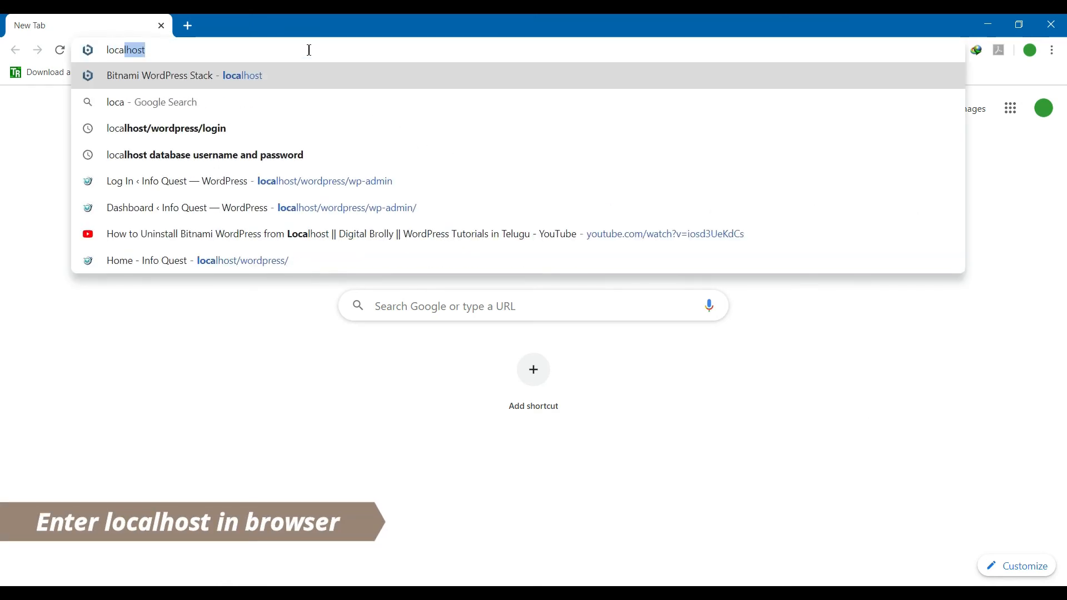
pyautogui.press('Return')
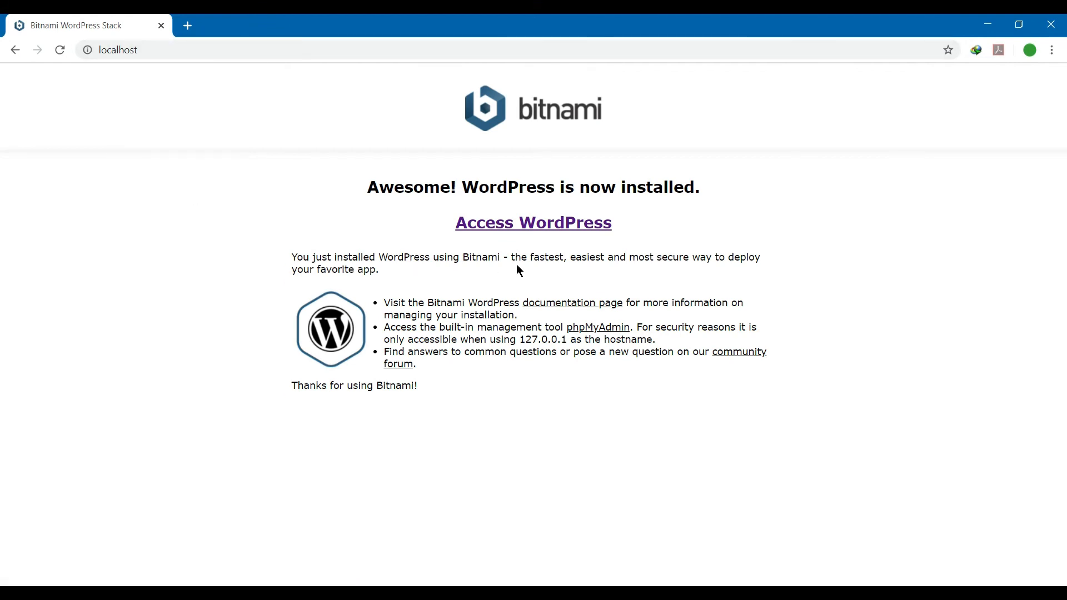
pyautogui.click(520, 228)
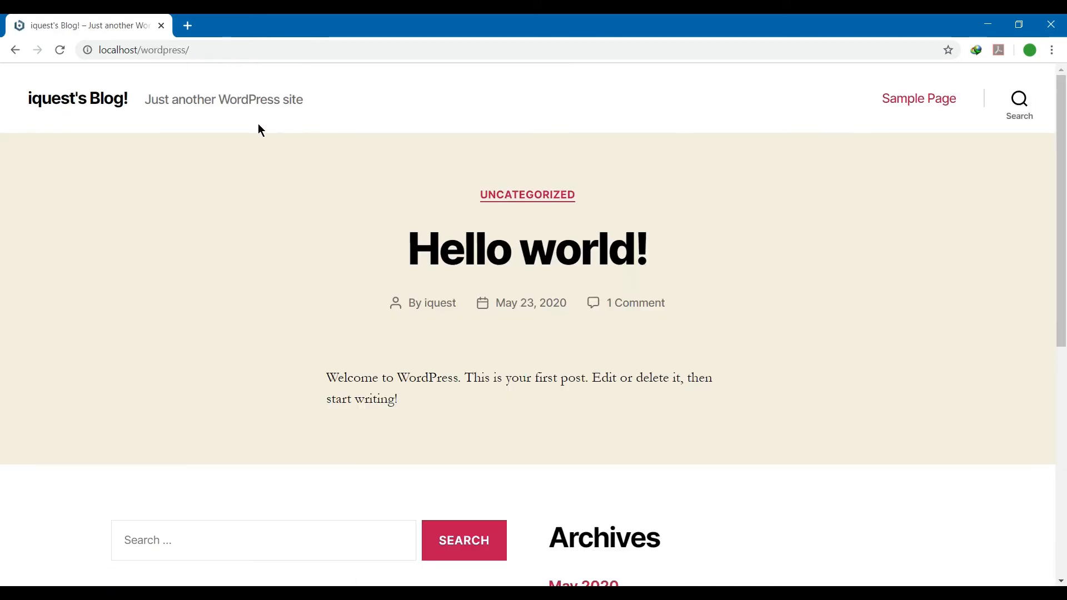
pyautogui.scroll(-8, 1, 233)
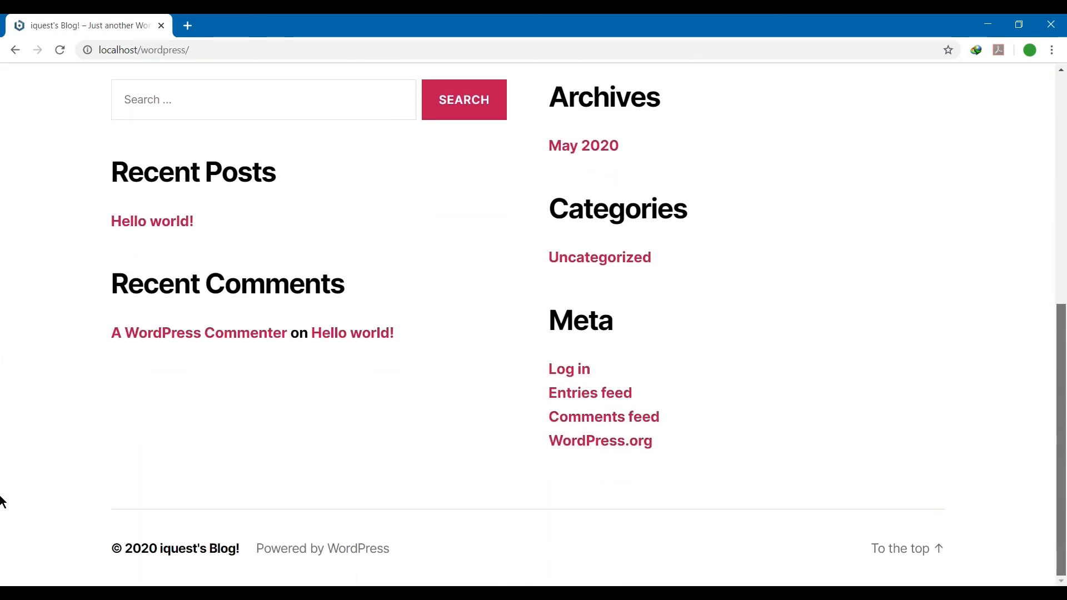
pyautogui.scroll(10, 2, 444)
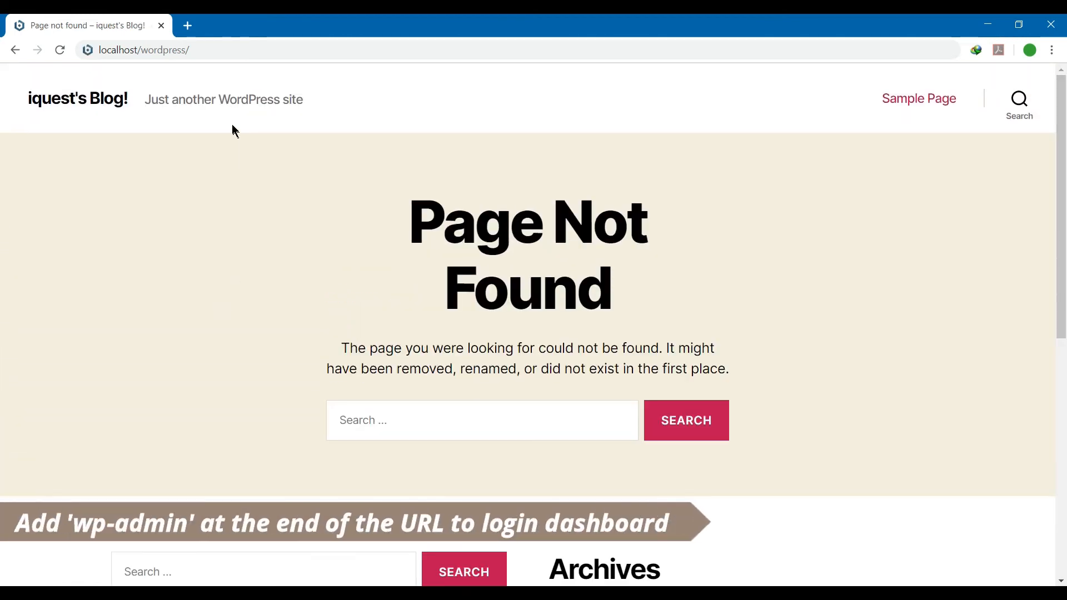
pyautogui.click(242, 50)
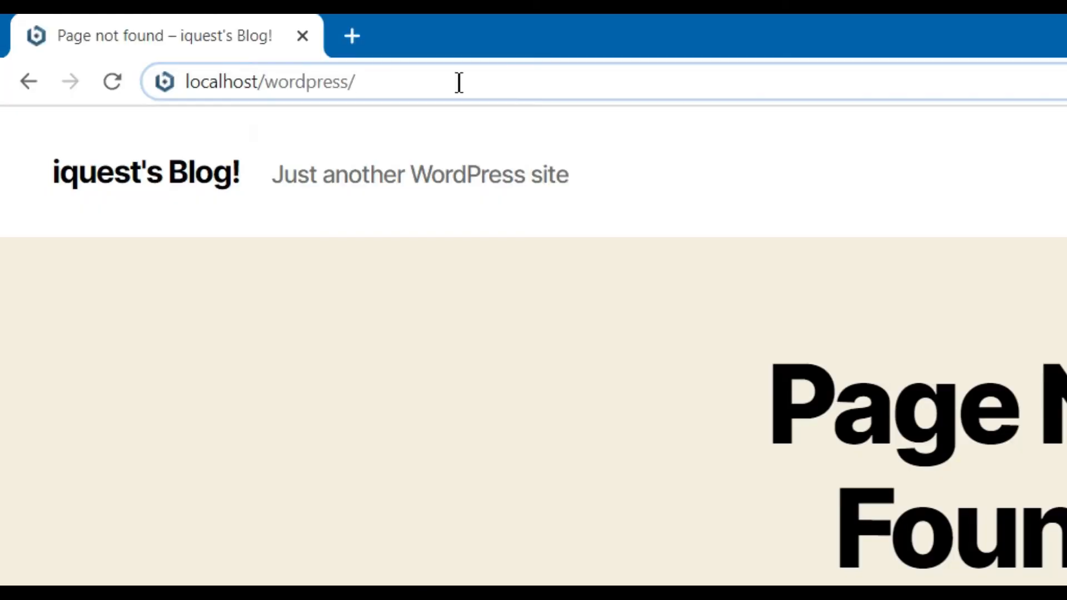
# Log in at localhost/wordpress/wp-admin with the administrator username and password.
pyautogui.write('wp-')
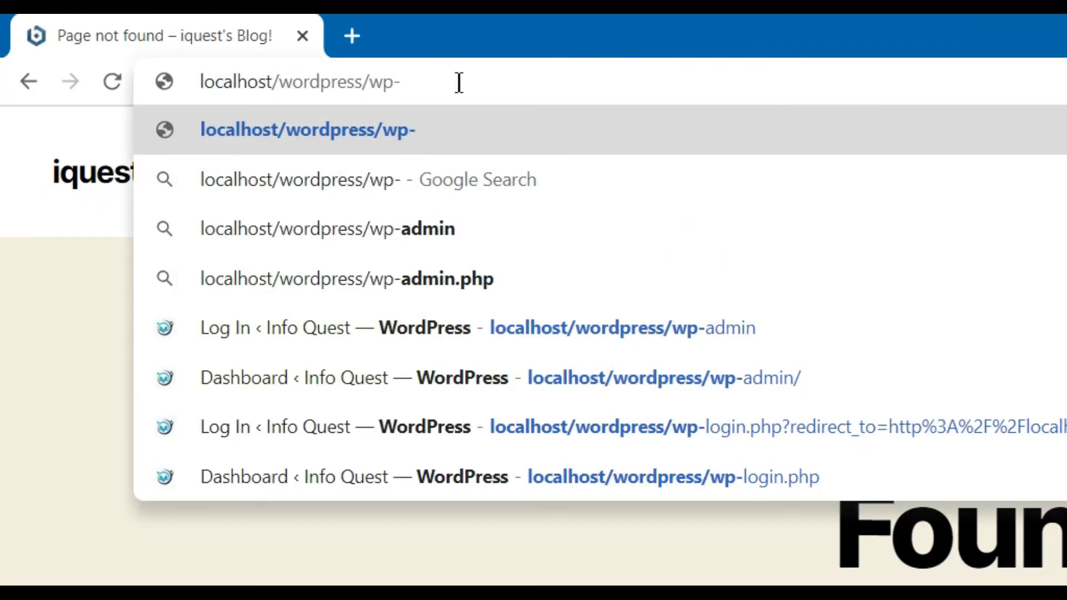
pyautogui.write('admin')
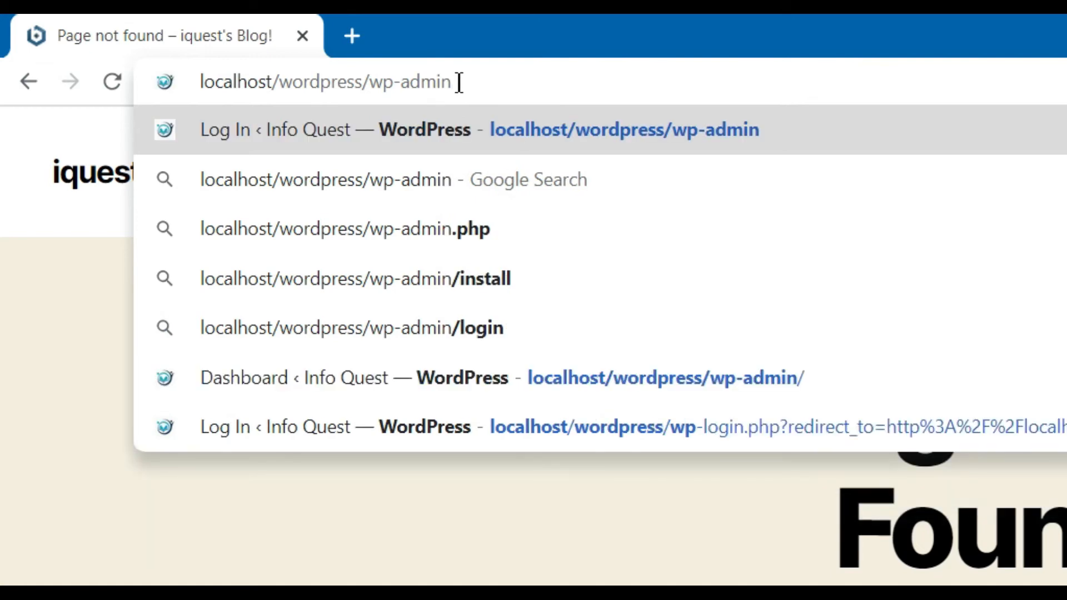
pyautogui.press('Return')
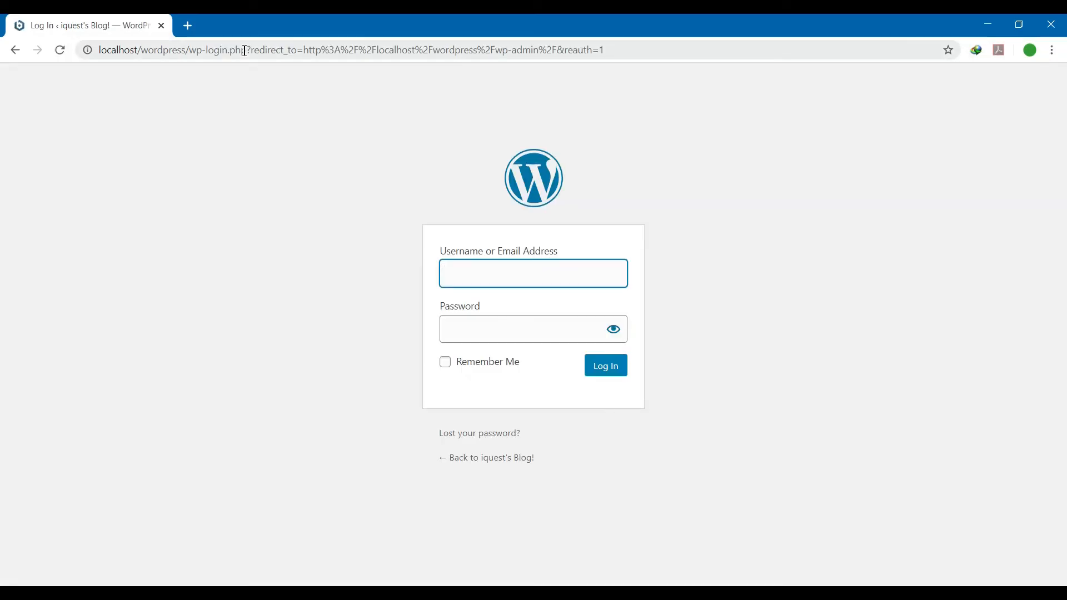
pyautogui.click(471, 274)
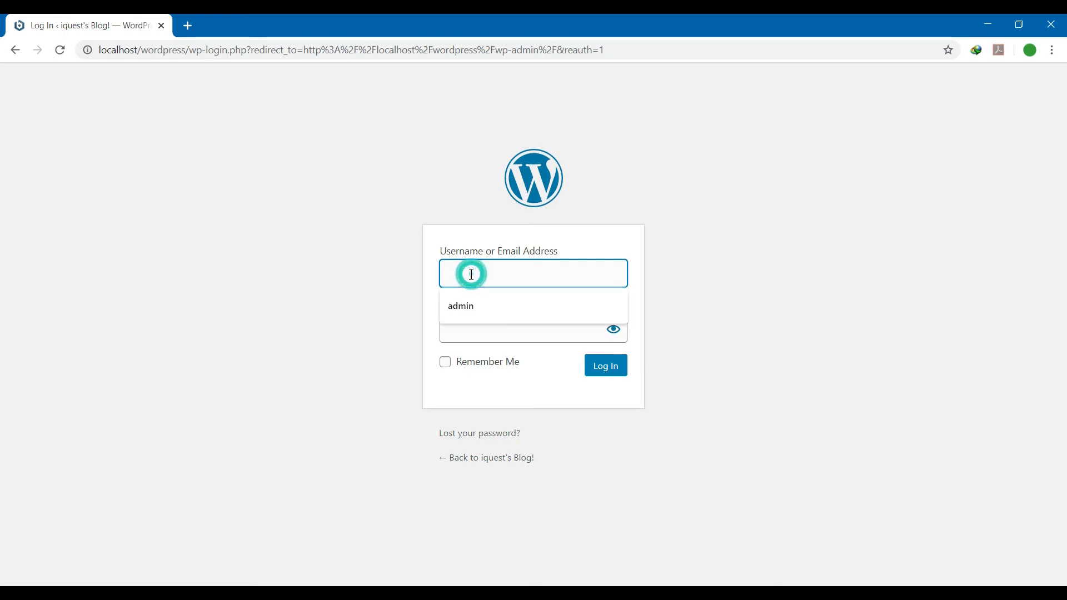
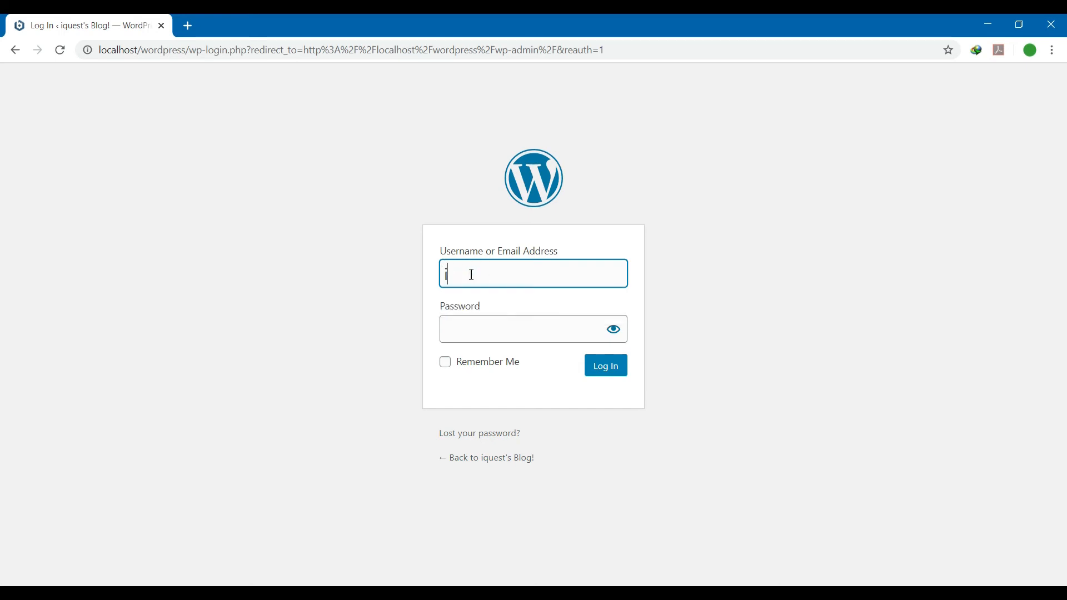
pyautogui.click(544, 339)
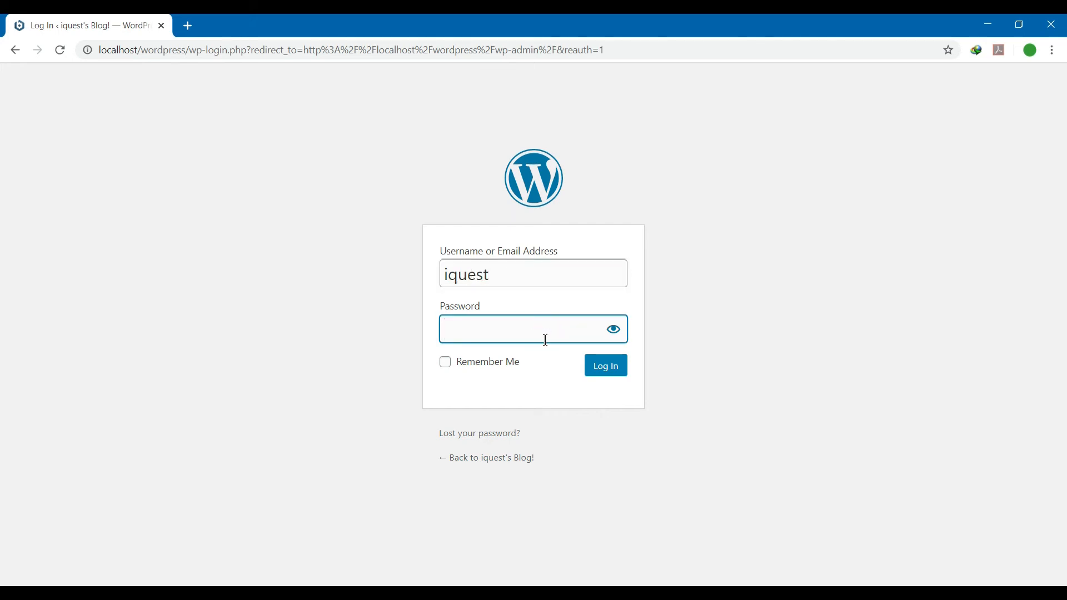
pyautogui.click(604, 368)
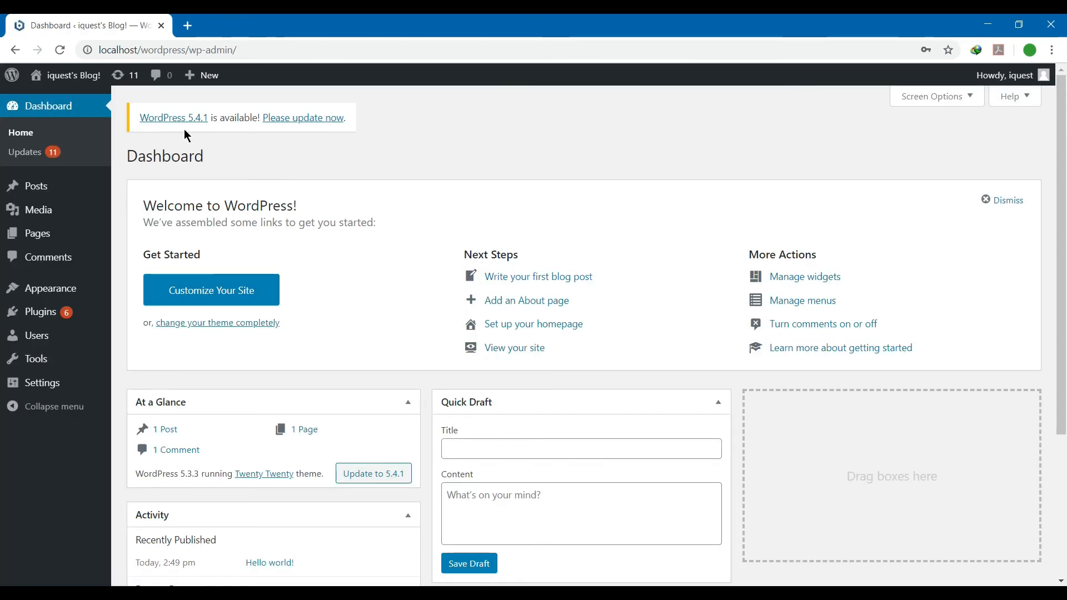
# Open the live blog front page in a new browser tab via Visit Site.
pyautogui.scroll(-1, 3, 257)
pyautogui.moveTo(1065, 251)
pyautogui.mouseDown()
pyautogui.moveTo(1066, 415)
pyautogui.moveTo(1066, 98)
pyautogui.mouseUp()
pyautogui.click(48, 106)
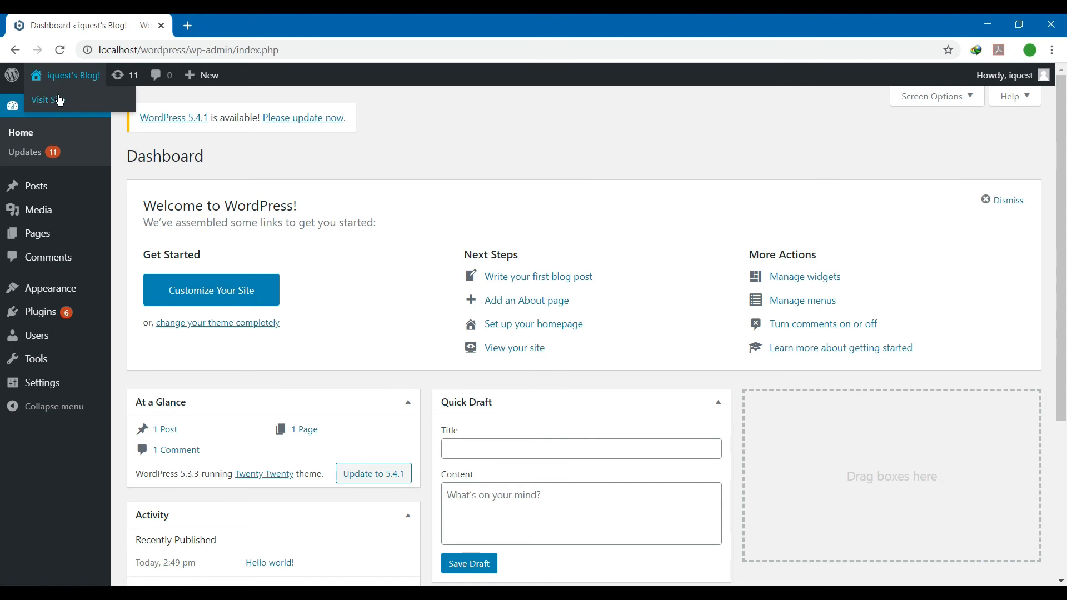
pyautogui.rightClick(72, 102)
pyautogui.click(80, 110)
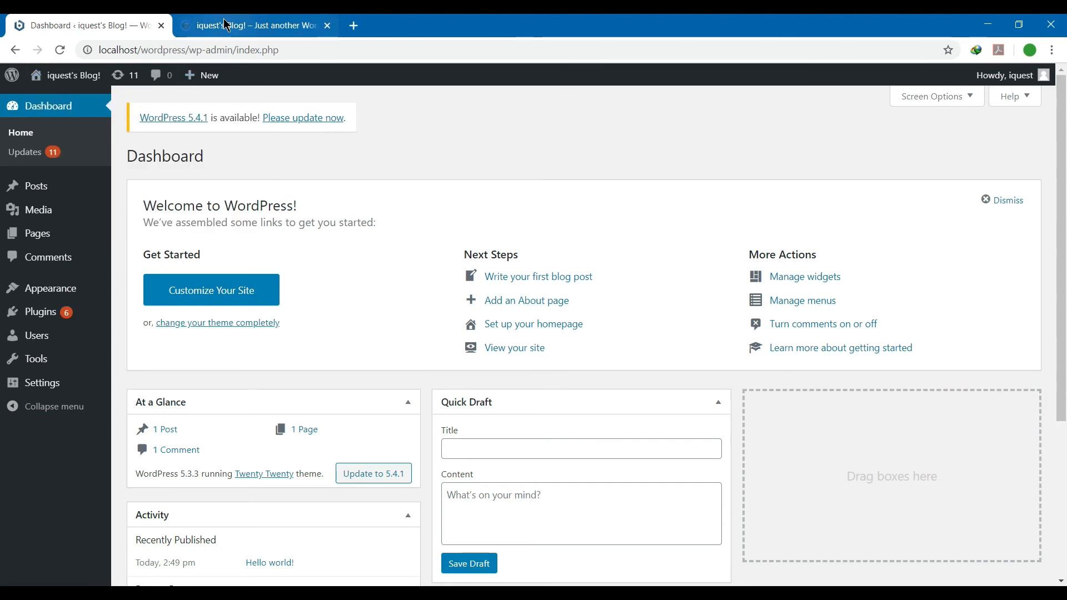
pyautogui.click(222, 25)
# Activate Twenty Seventeen in Appearance > Themes, replacing Twenty Twenty.
pyautogui.click(87, 23)
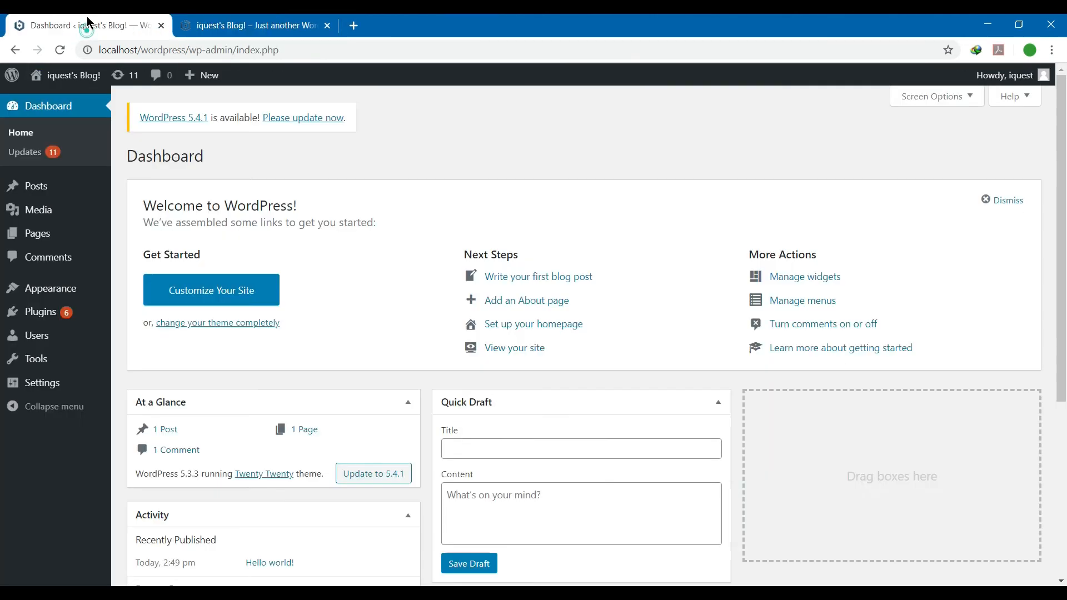
pyautogui.moveTo(56, 287)
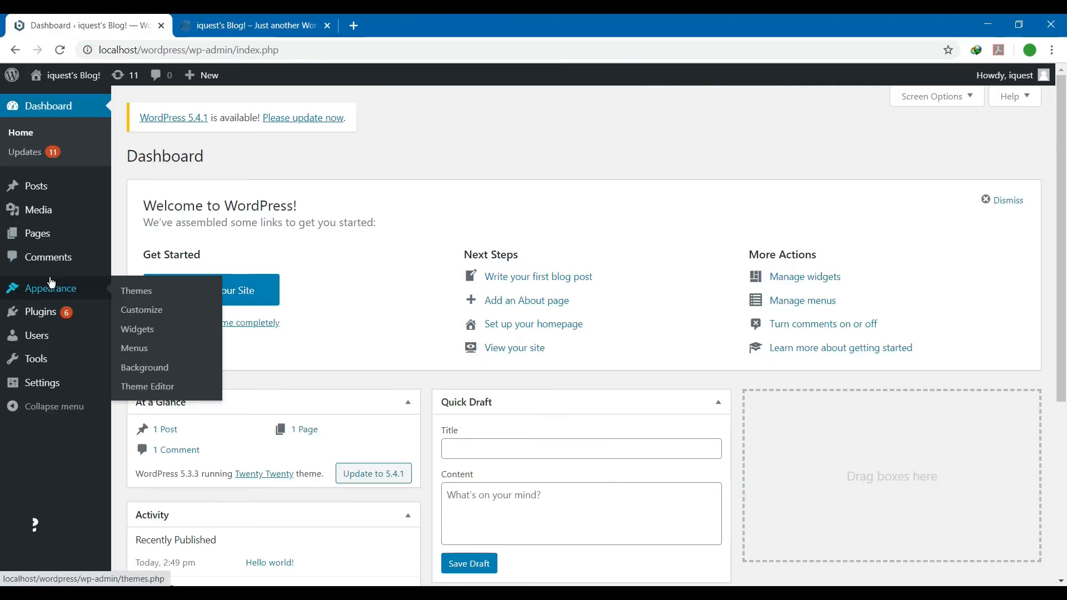
pyautogui.click(156, 298)
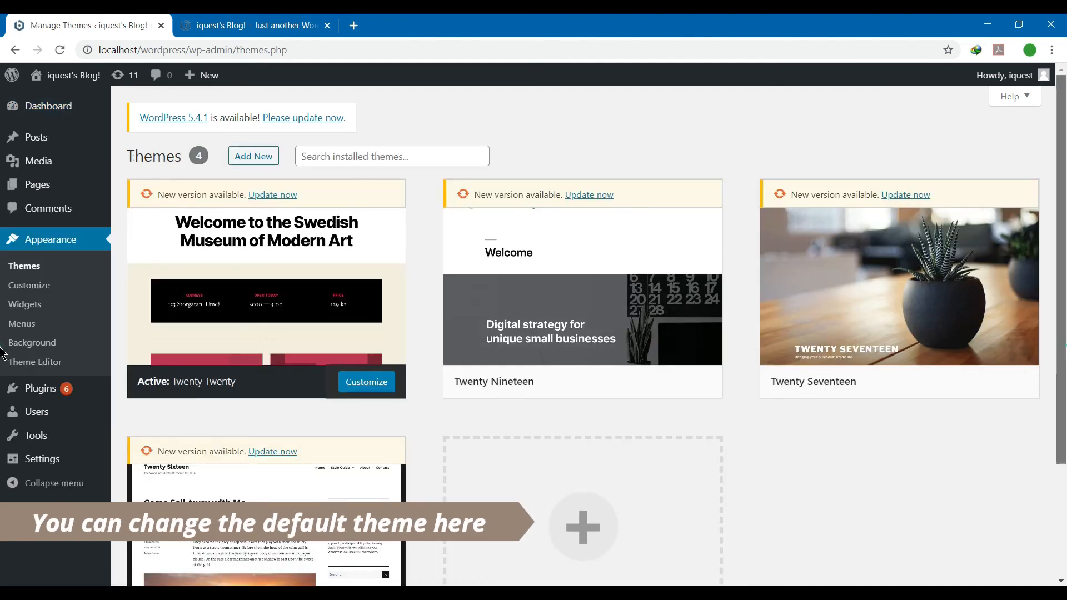
pyautogui.scroll(-3, 3, 479)
pyautogui.scroll(3, 2, 496)
pyautogui.moveTo(922, 356)
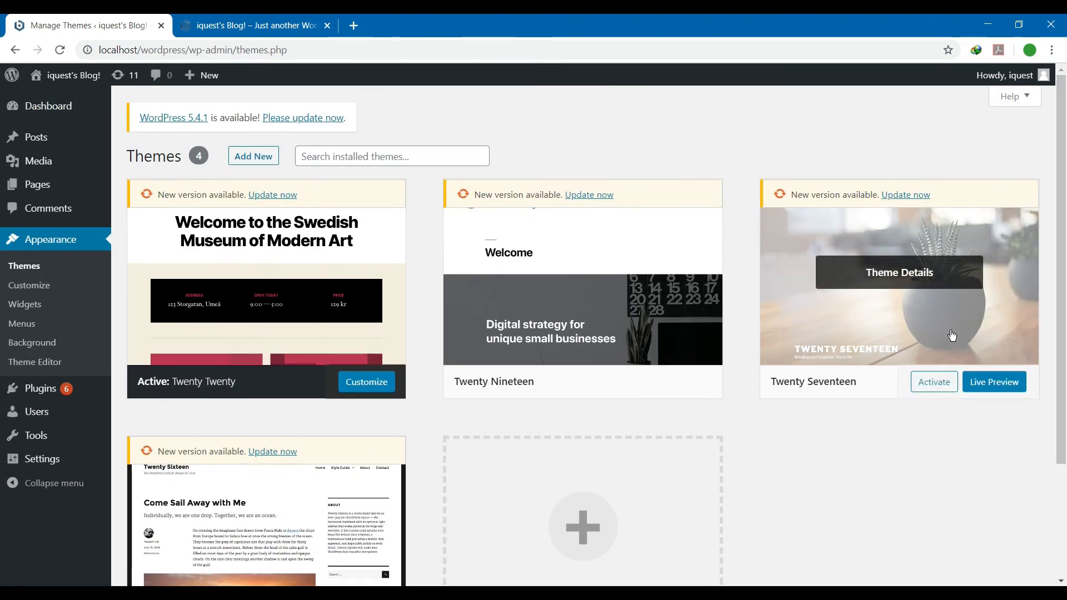
pyautogui.click(939, 388)
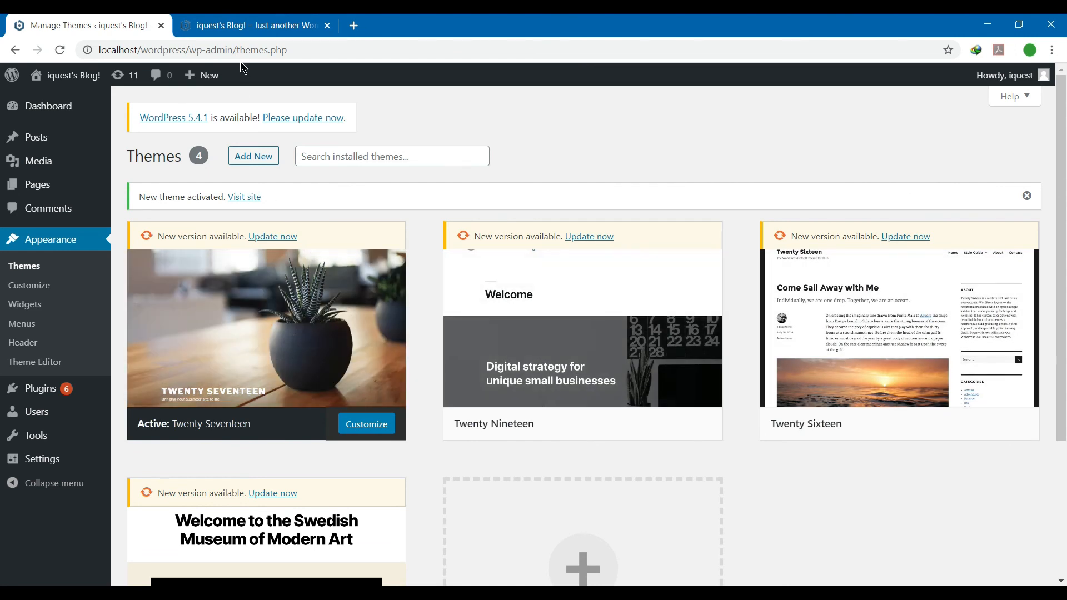
pyautogui.click(240, 28)
# Reload the blog tab and scroll through the Twenty Seventeen front page with its plant header.
pyautogui.click(60, 50)
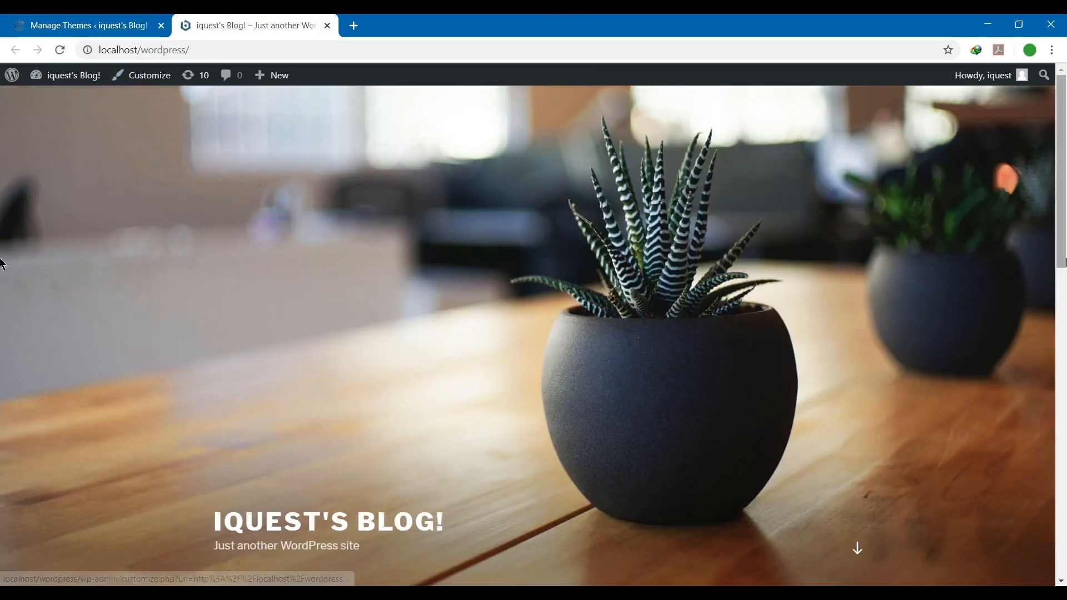
pyautogui.scroll(-5, 2, 384)
pyautogui.scroll(6, 2, 383)
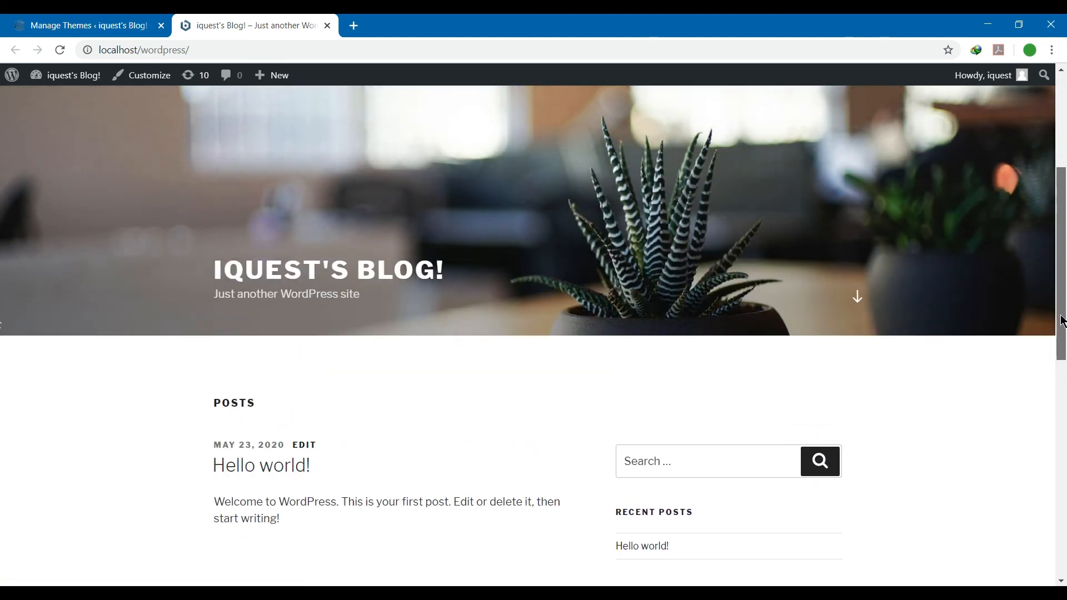
pyautogui.moveTo(449, 473); pyautogui.dragTo(198, 470)
pyautogui.click(297, 380)
pyautogui.scroll(1, 297, 381)
pyautogui.scroll(-6, 2, 222)
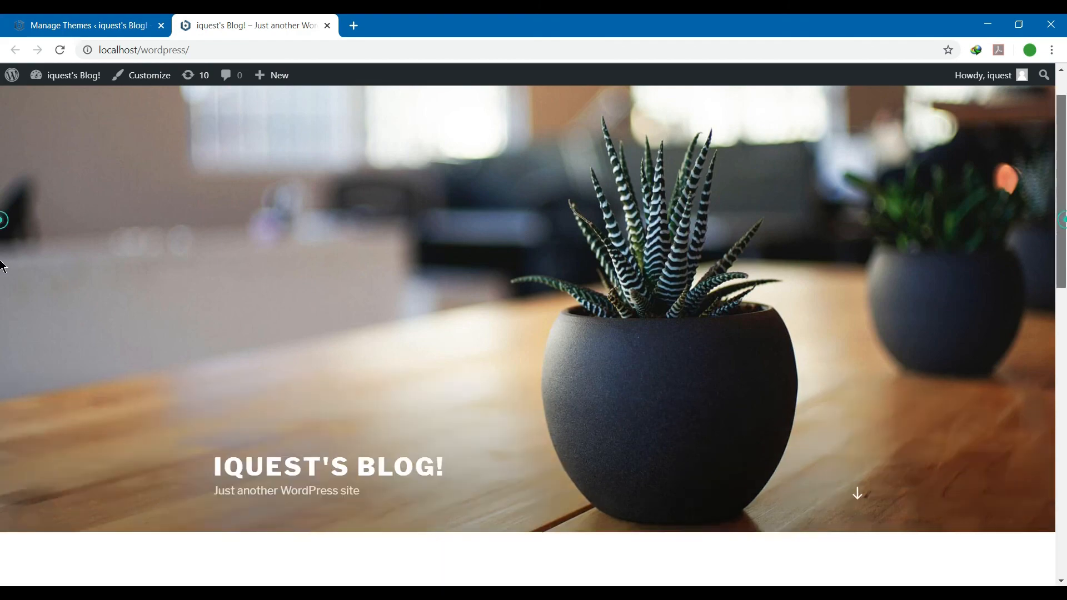
pyautogui.scroll(-2, 2, 465)
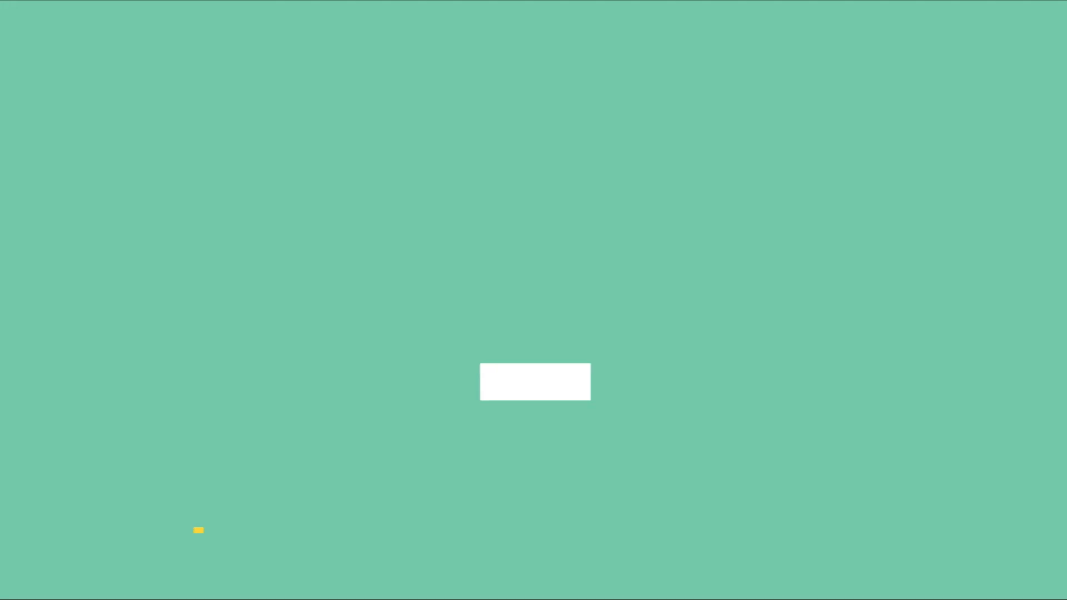